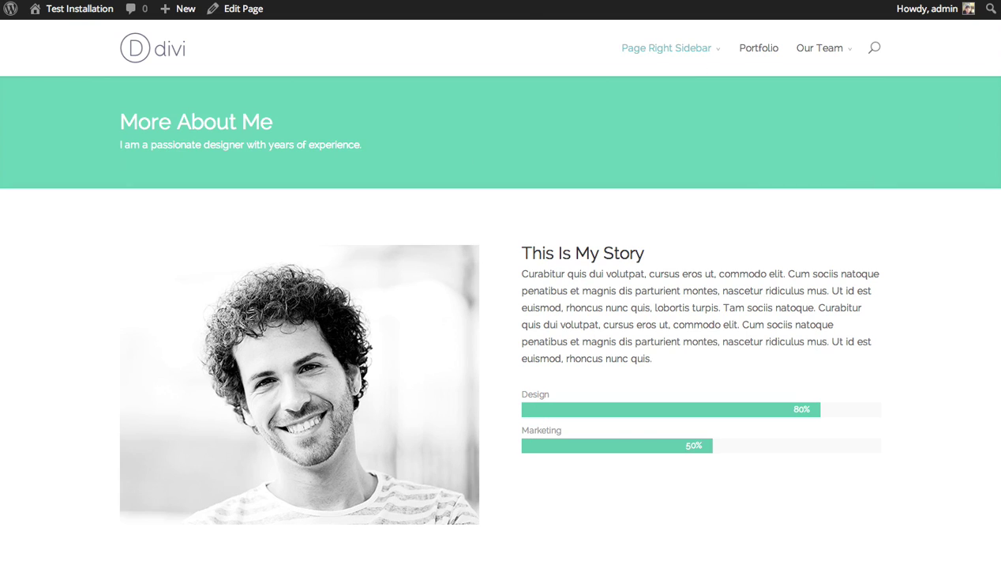
Scroll through the 'More About Me' page, then open it in the Divi Builder.
scroll(501, 315, "down", 5)
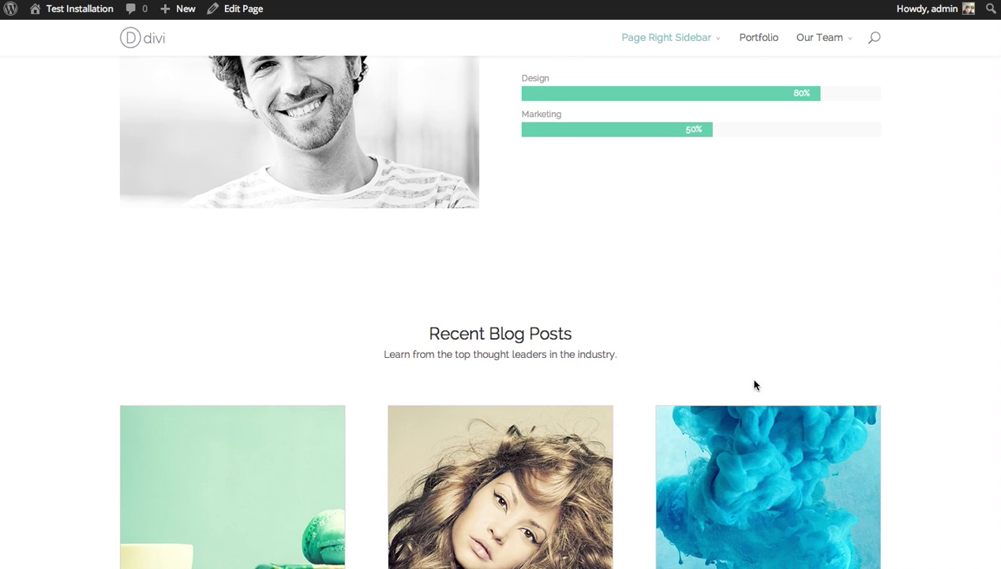
scroll(500, 316, "up", 2)
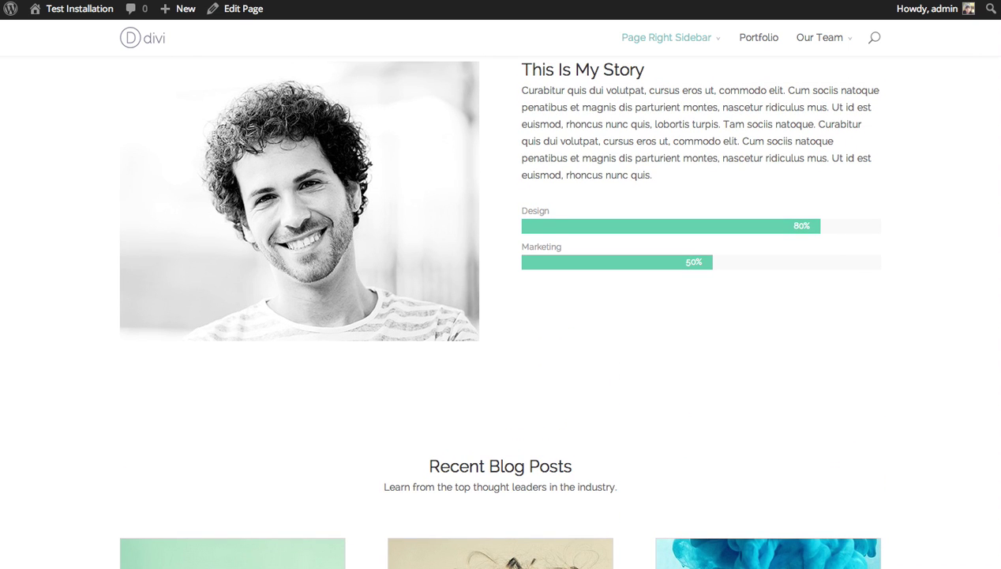
left_click(237, 9)
Add a new section below the story section with a row of four 1/4 columns.
scroll(201, 307, "down", 5)
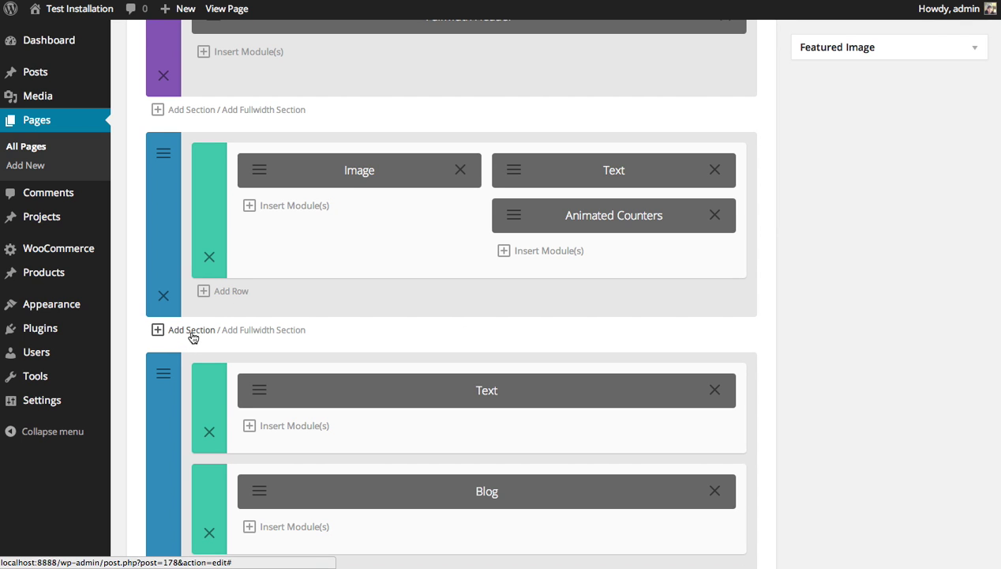
left_click(189, 330)
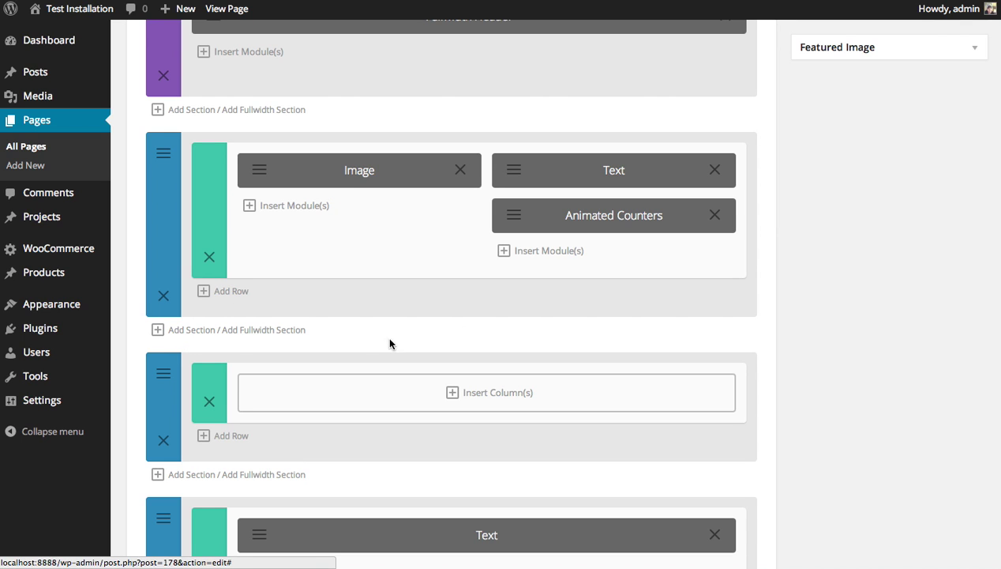
left_click(474, 395)
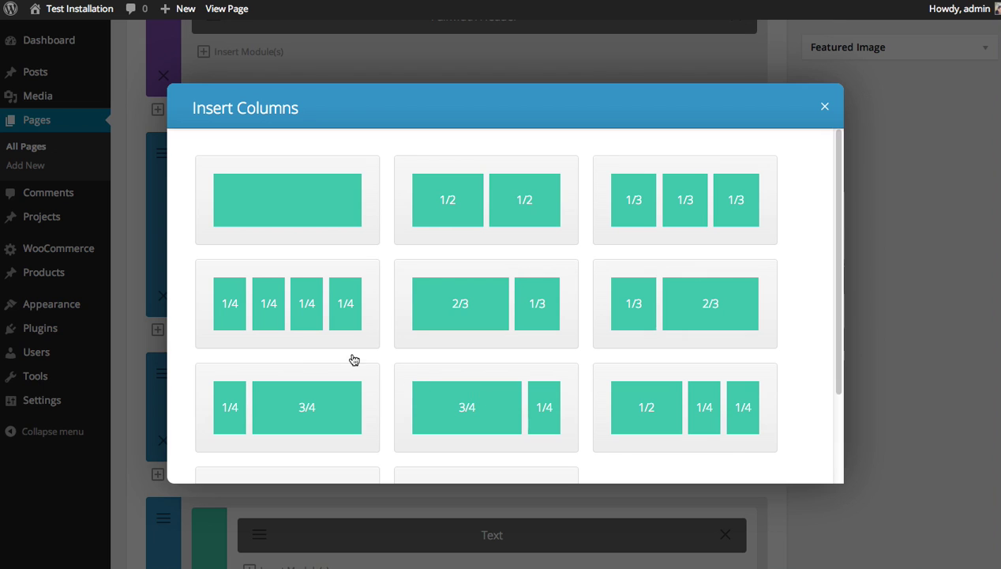
left_click(280, 310)
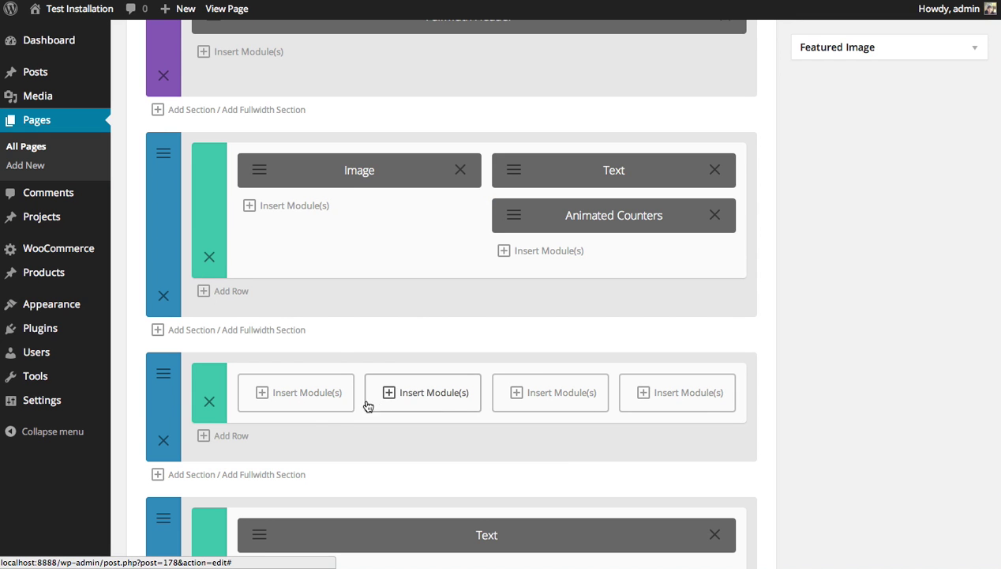
Add a Blurb module to the first column with the title 'Heading'.
left_click(308, 395)
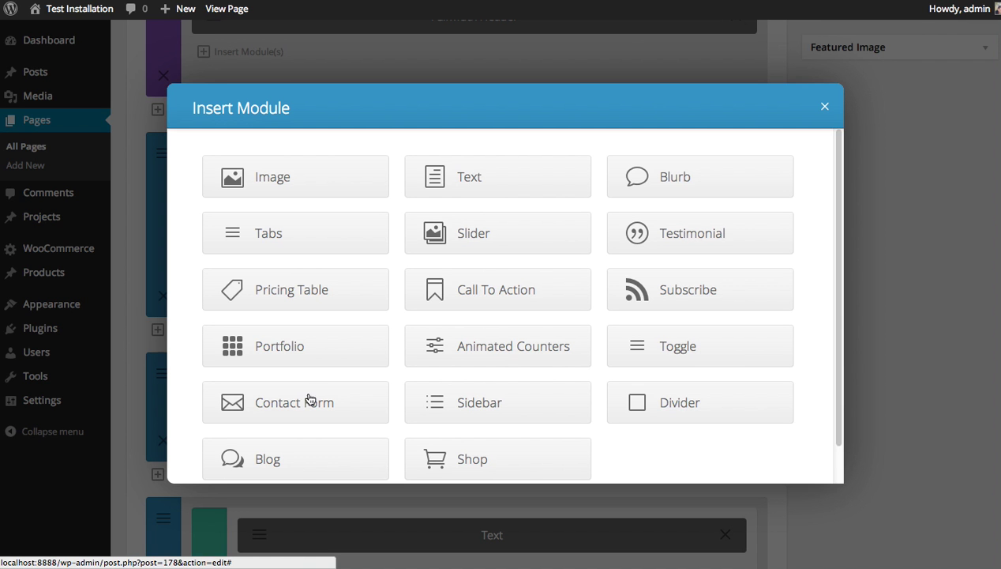
left_click(637, 178)
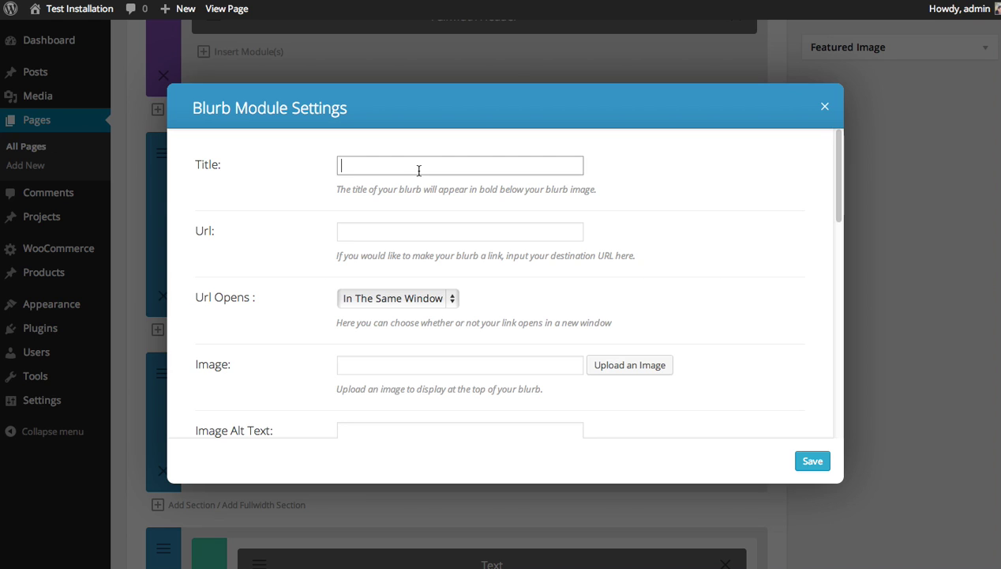
type("Heading")
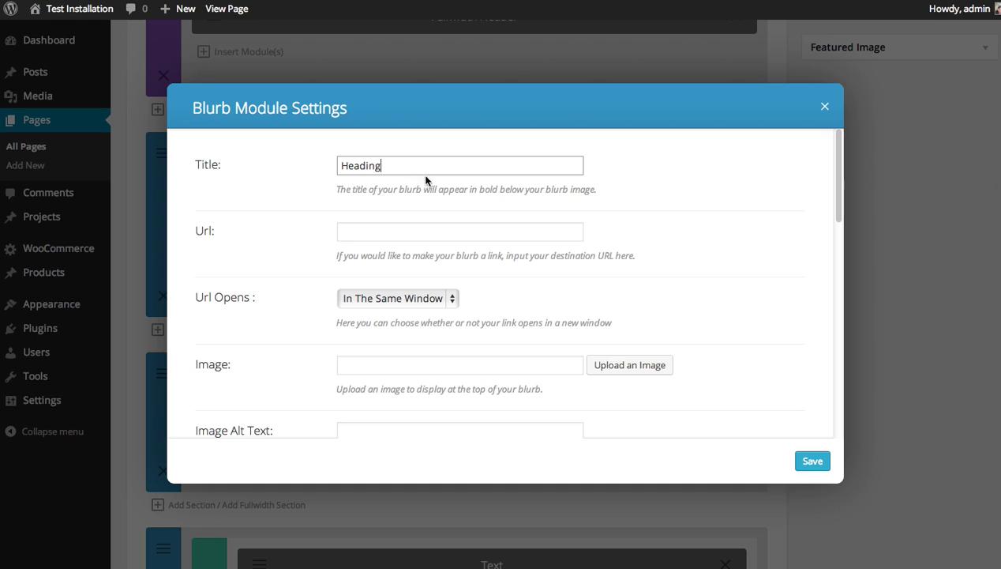
Keep the blurb link opening in the same window and start choosing its image.
left_click(379, 231)
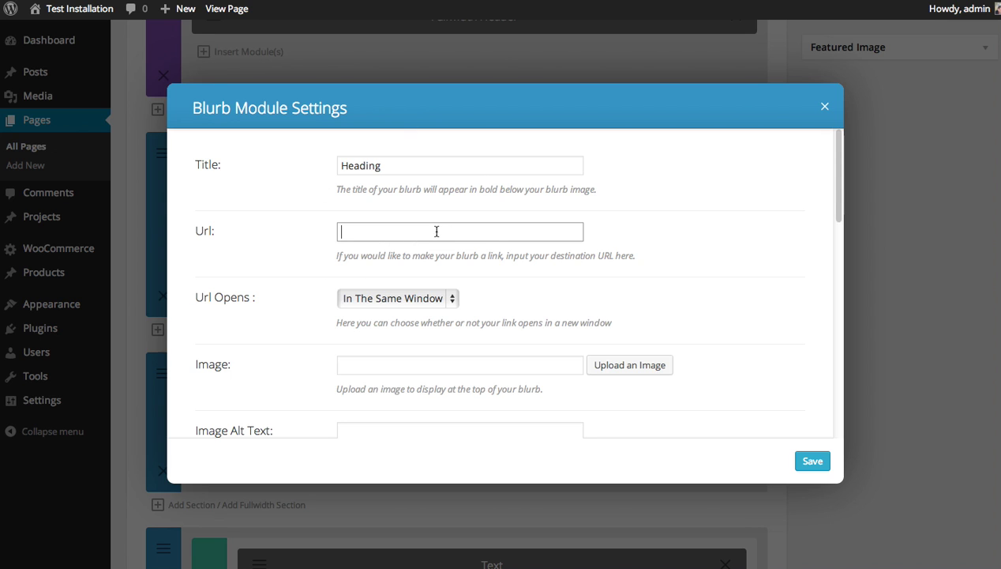
scroll(385, 243, "down", 2)
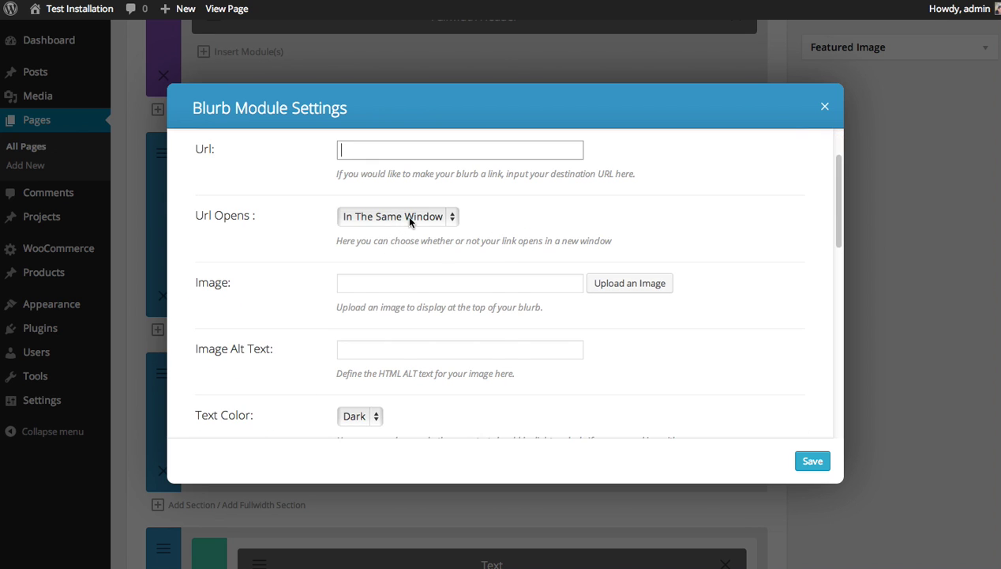
left_click(405, 216)
left_click(657, 199)
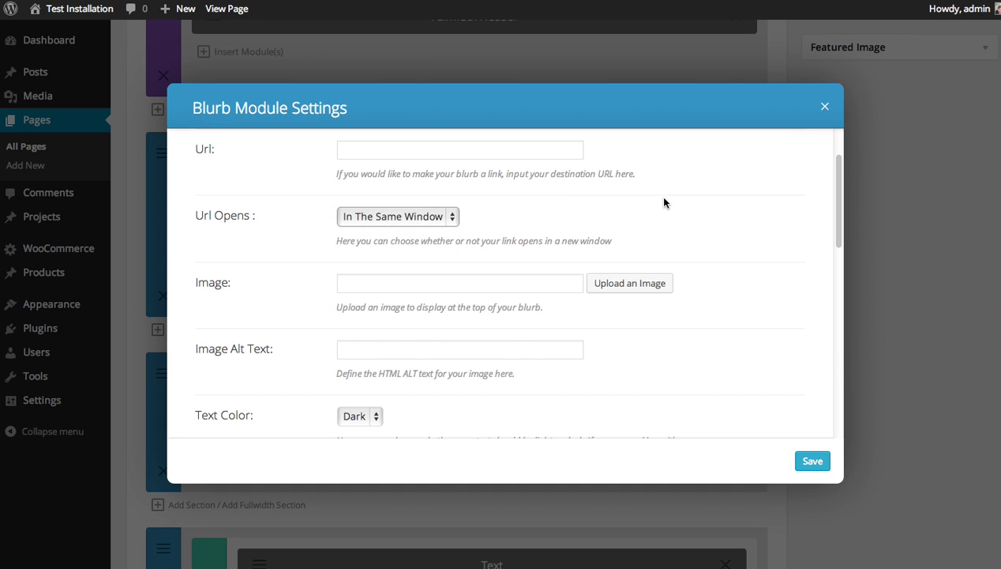
scroll(358, 218, "up", 1)
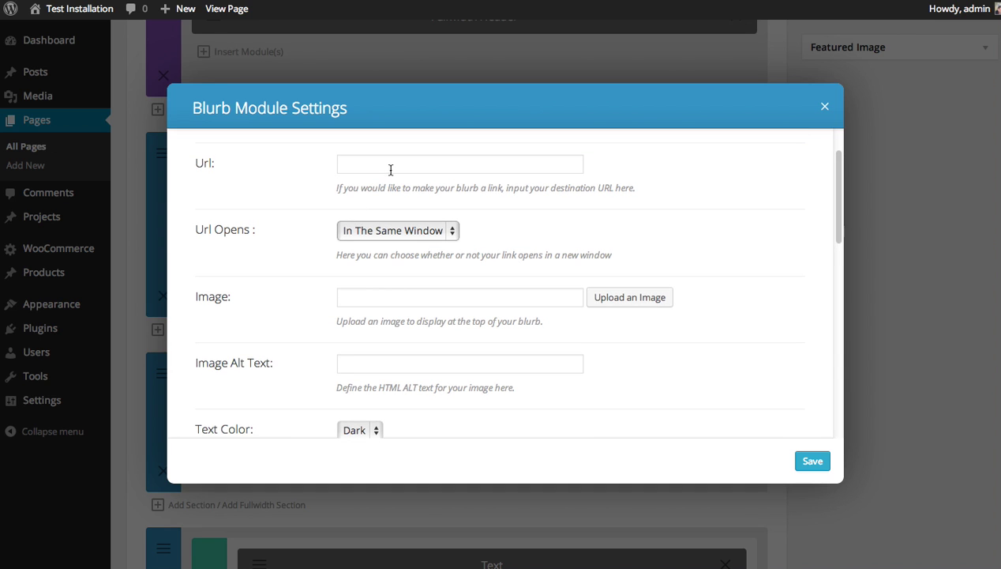
scroll(454, 225, "down", 3)
left_click(413, 195)
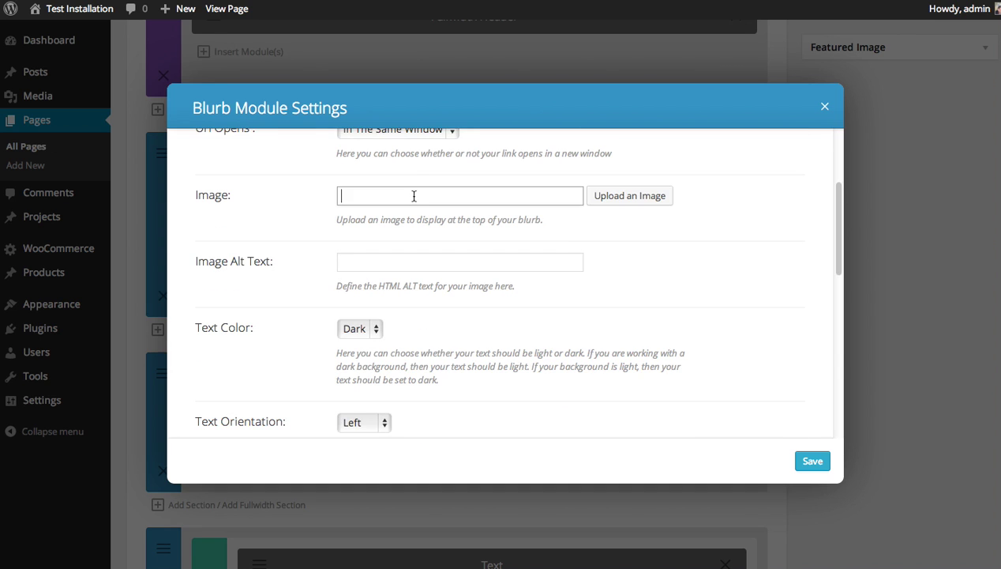
left_click(630, 197)
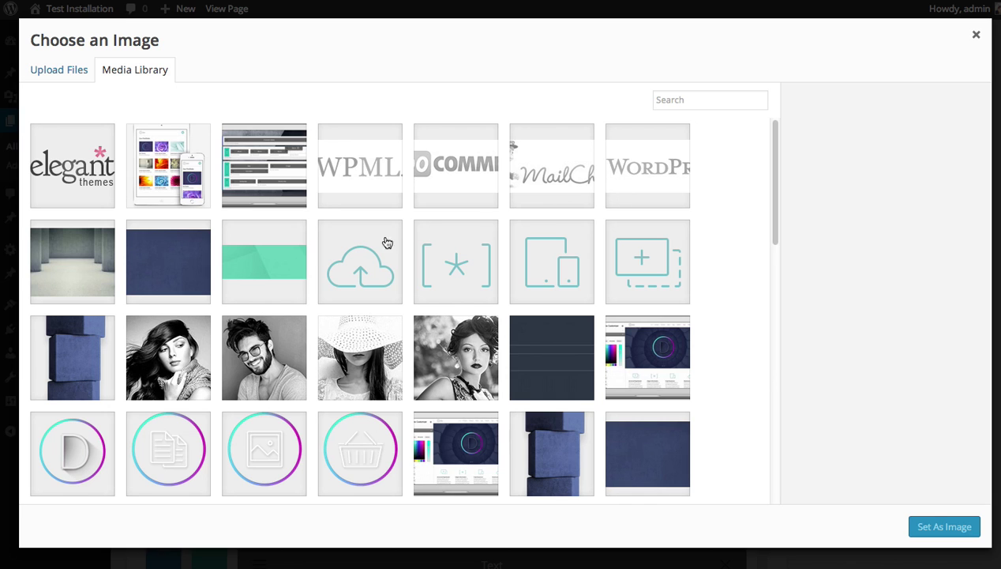
Set the blue cloud-upload icon as the blurb image with alt text 'Blurb'.
left_click(343, 270)
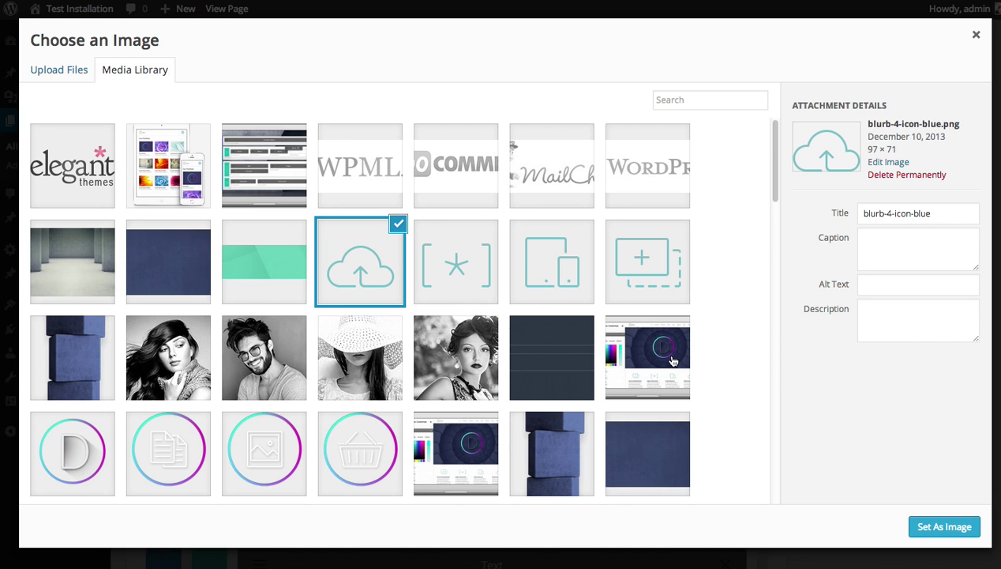
left_click(944, 527)
scroll(699, 271, "down", 3)
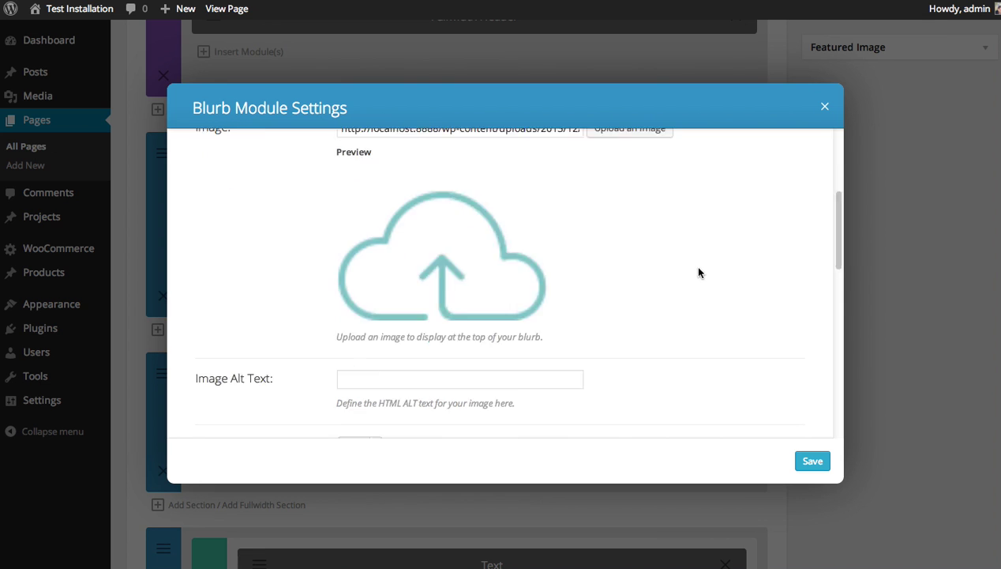
scroll(619, 214, "down", 1)
left_click(407, 254)
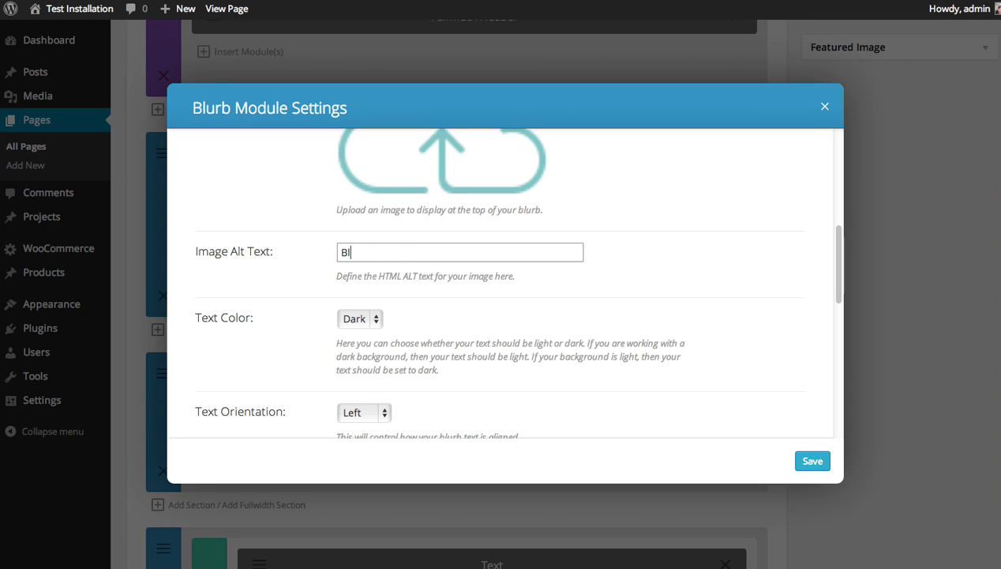
scroll(418, 249, "down", 1)
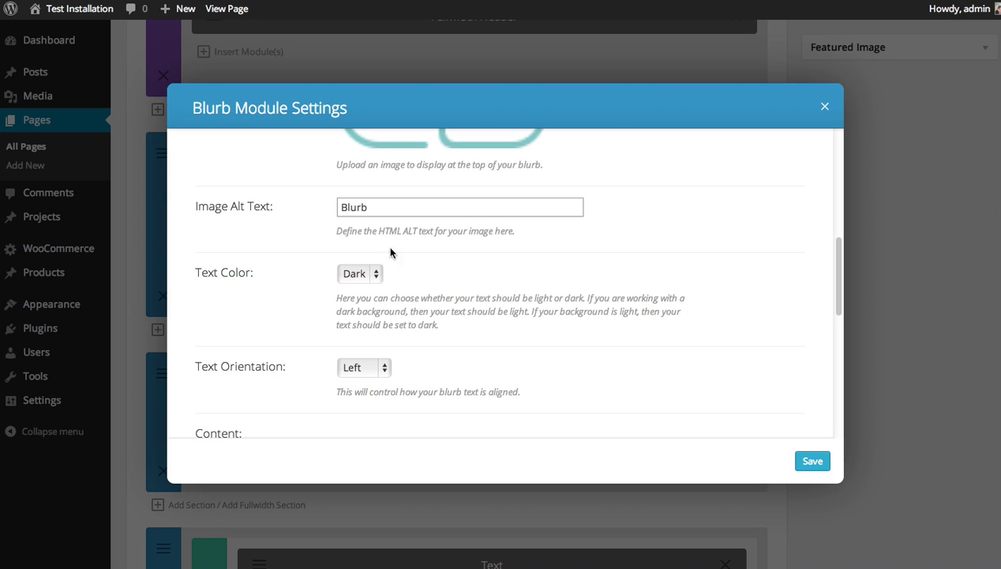
Set the blurb's text orientation to Center.
scroll(557, 262, "down", 3)
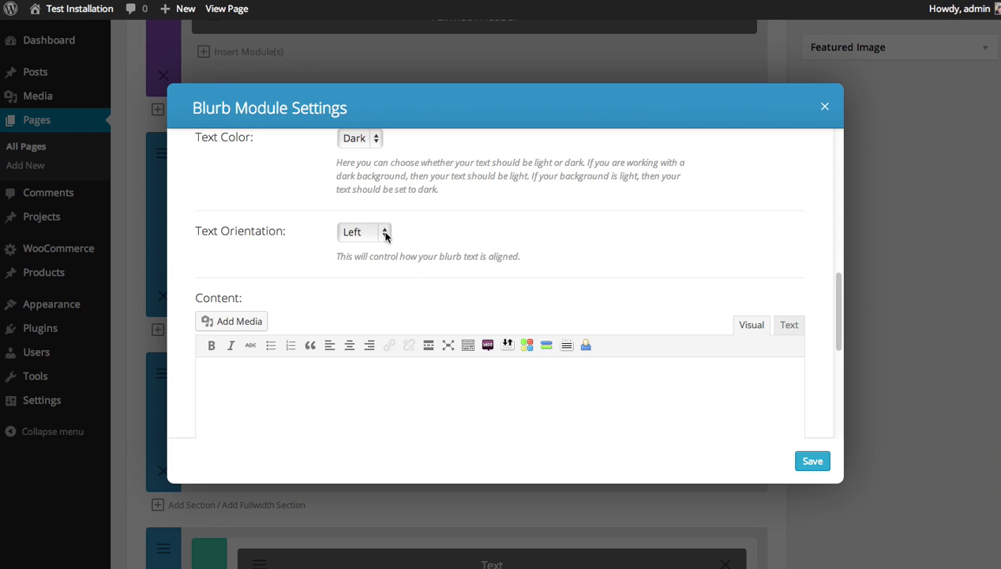
left_click(383, 233)
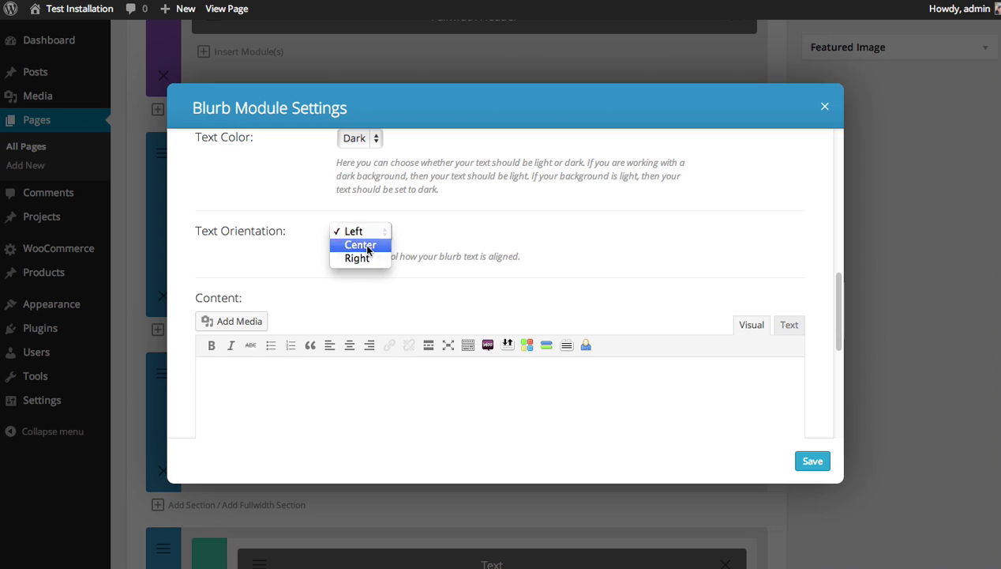
left_click(368, 250)
scroll(474, 262, "down", 2)
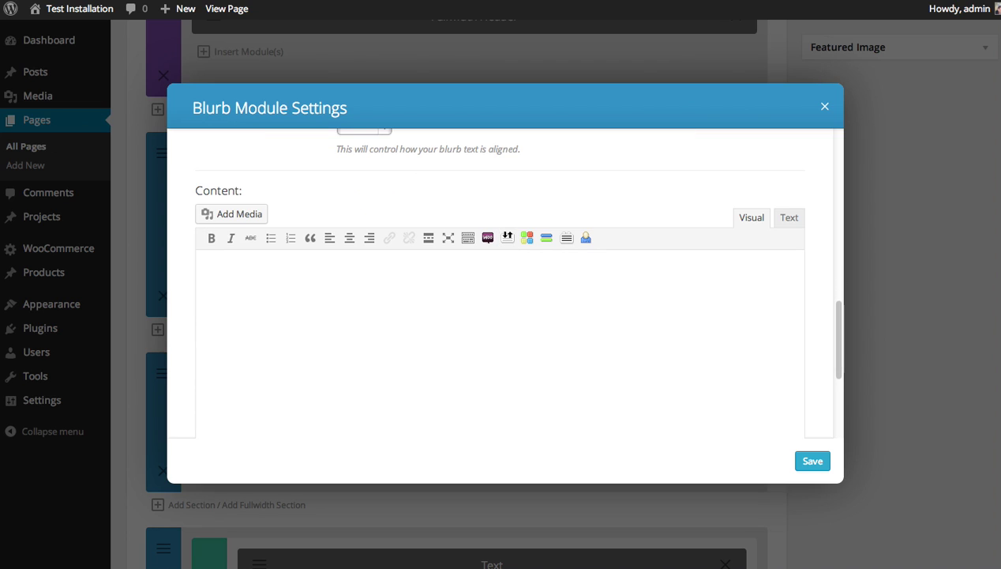
Fill the blurb content with 'This is a blurb module.' repeated, then save the blurb.
left_click(492, 372)
type("This is a blurb no")
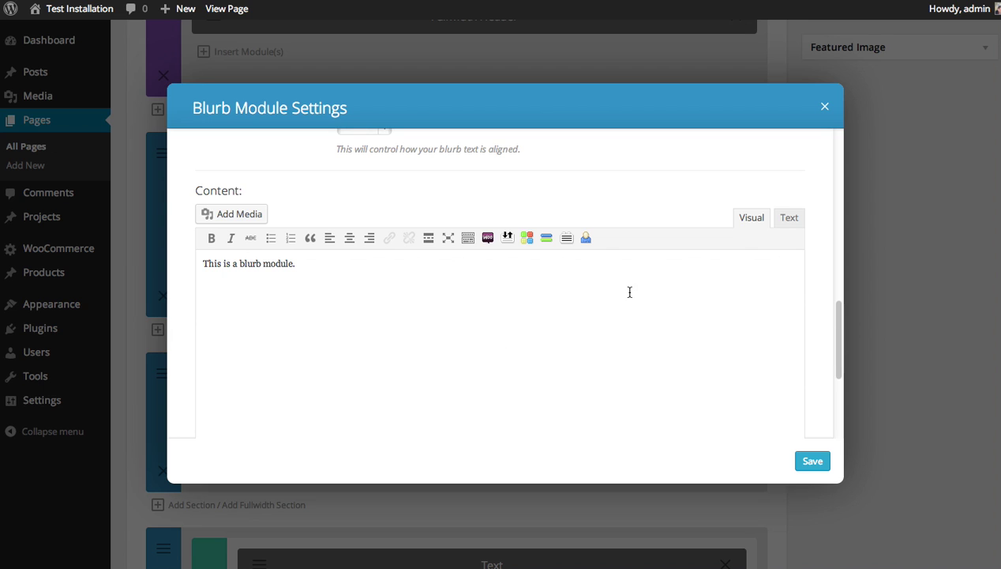
key("ctrl+a")
key("ctrl+c")
key("Right")
key("ctrl+v")
key("ctrl+v")
key("ctrl+v")
scroll(782, 359, "up", 10)
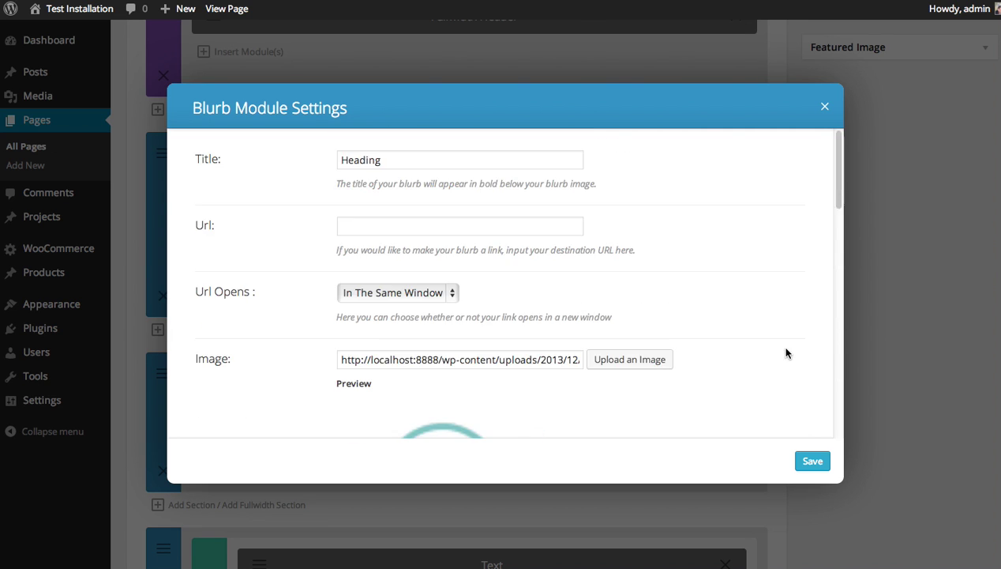
scroll(794, 379, "down", 5)
left_click(812, 460)
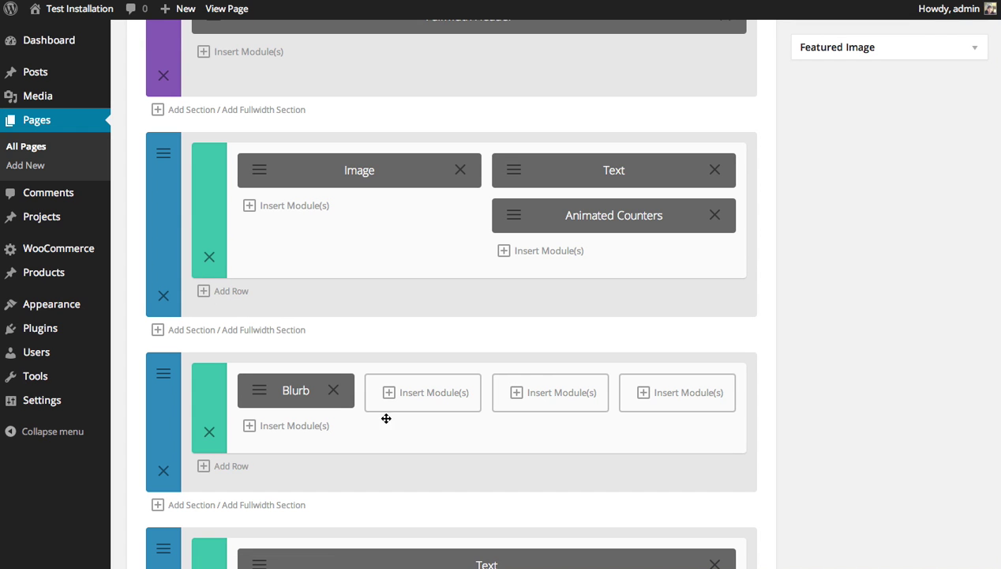
Place the first blurb in column one and add a Blurb titled 'Heading' to column two.
left_click_drag(300, 389, 284, 388)
left_click(428, 393)
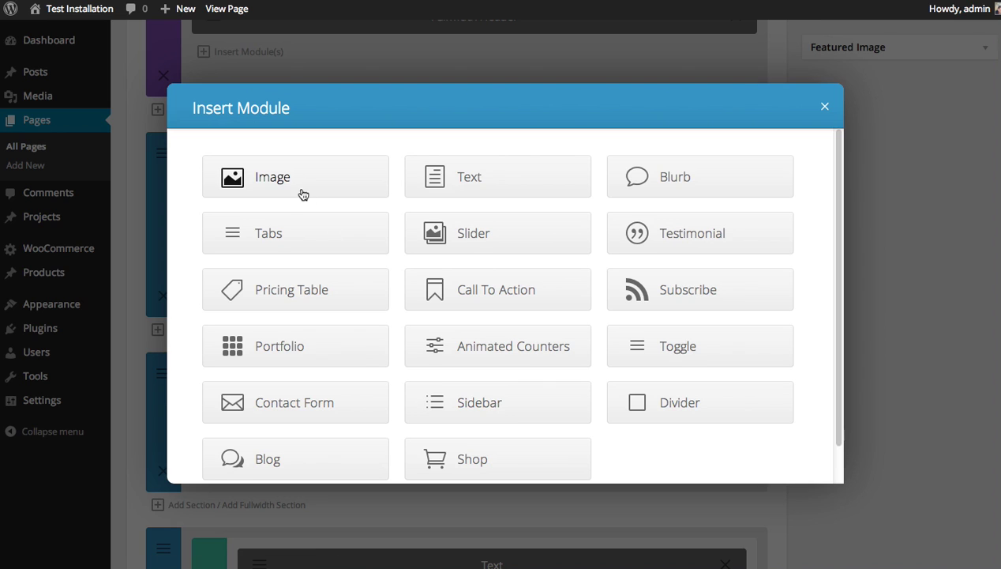
left_click(657, 177)
type("Heading")
Give the second blurb the blurb-2-icon-blue image, pasted sentence content and centred text, then save.
left_click(606, 364)
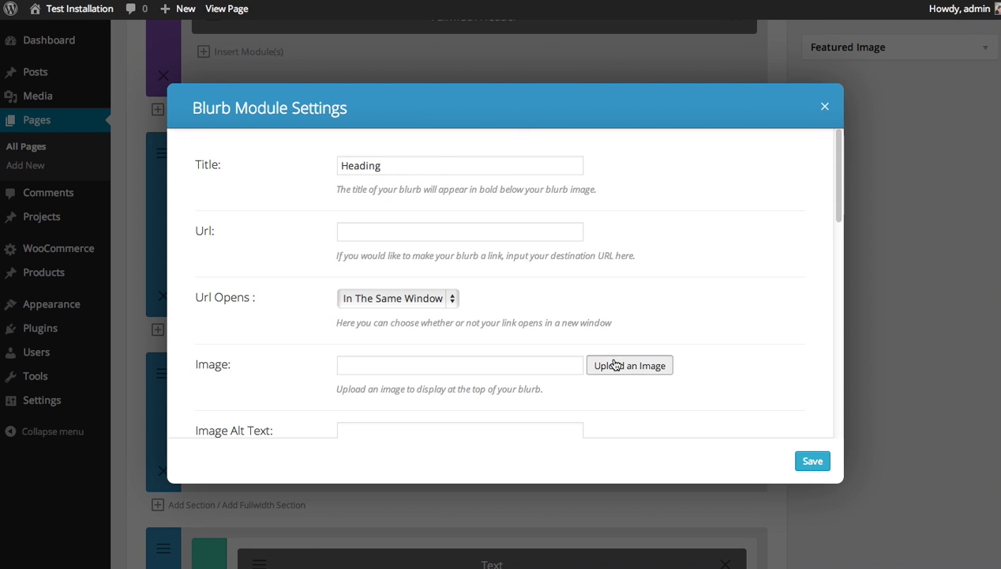
left_click(451, 269)
left_click(945, 526)
scroll(695, 379, "down", 10)
left_click(540, 302)
key("ctrl+v")
scroll(686, 363, "up", 3)
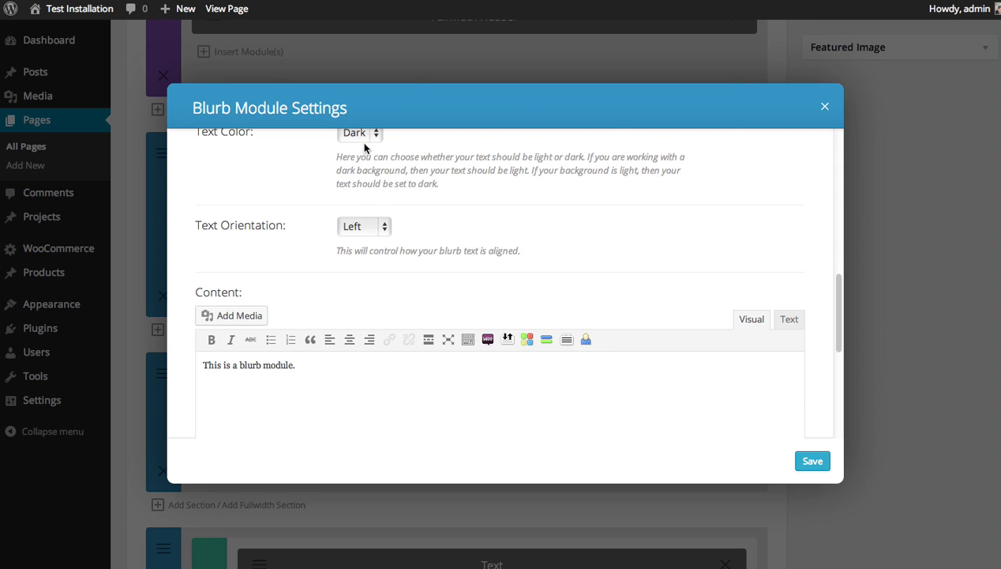
left_click(371, 227)
left_click(376, 238)
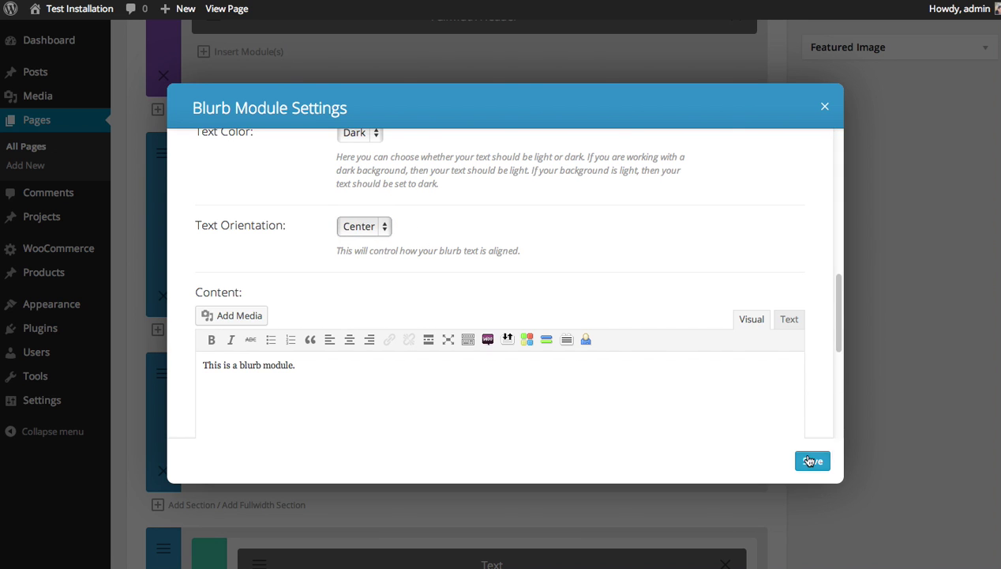
left_click(812, 461)
Add a third-column Blurb titled 'Heading Three' with the blurb-3-icon-blue image.
left_click(577, 405)
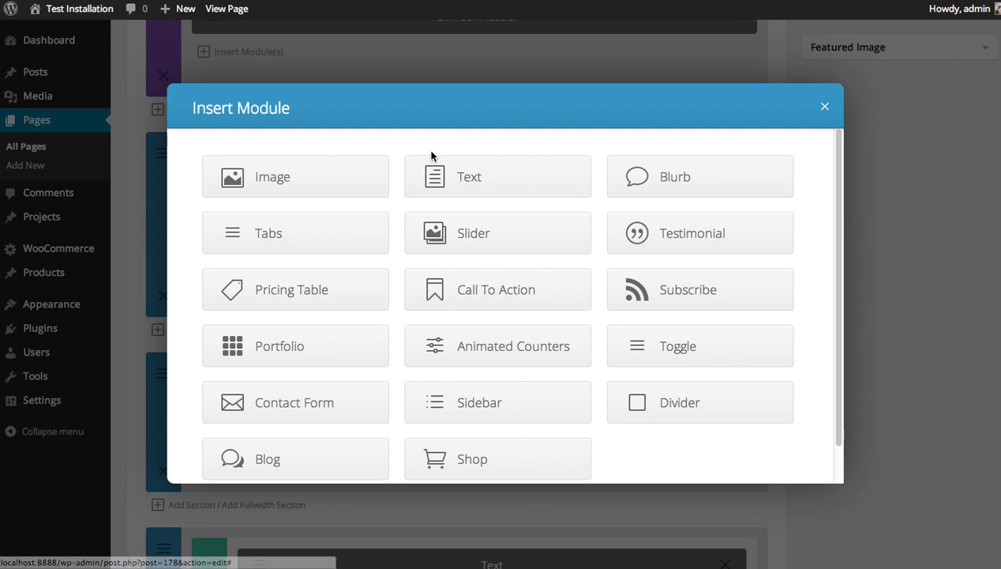
left_click(632, 173)
type("Heading Three")
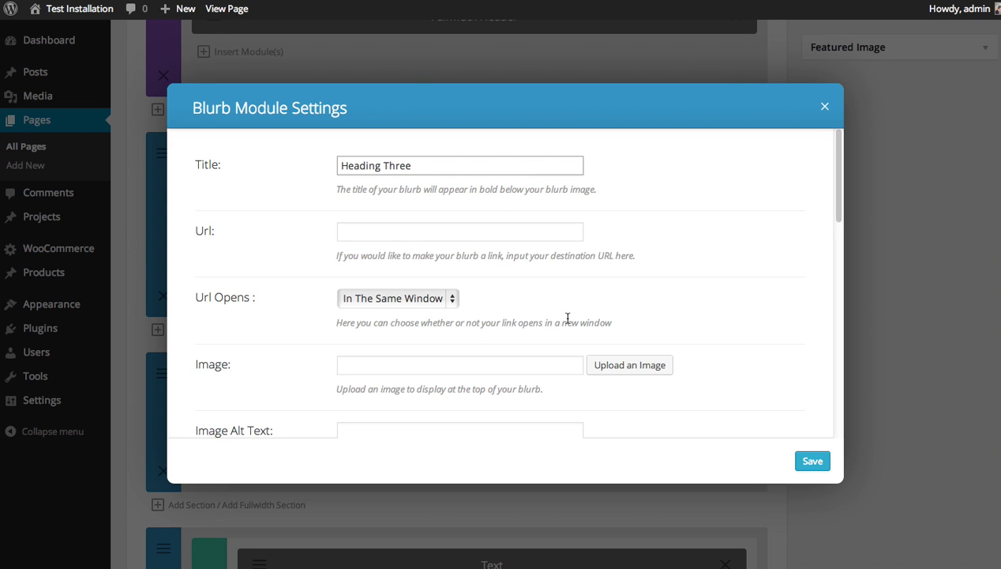
left_click(602, 363)
left_click(558, 241)
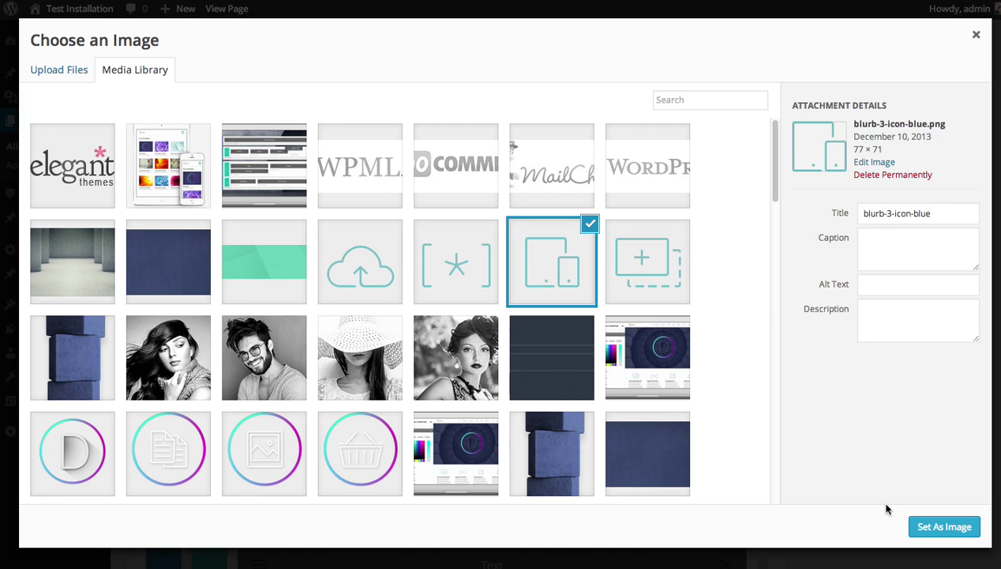
left_click(939, 526)
Centre the third blurb's text, paste the blurb sentences as content, and save.
scroll(676, 363, "down", 5)
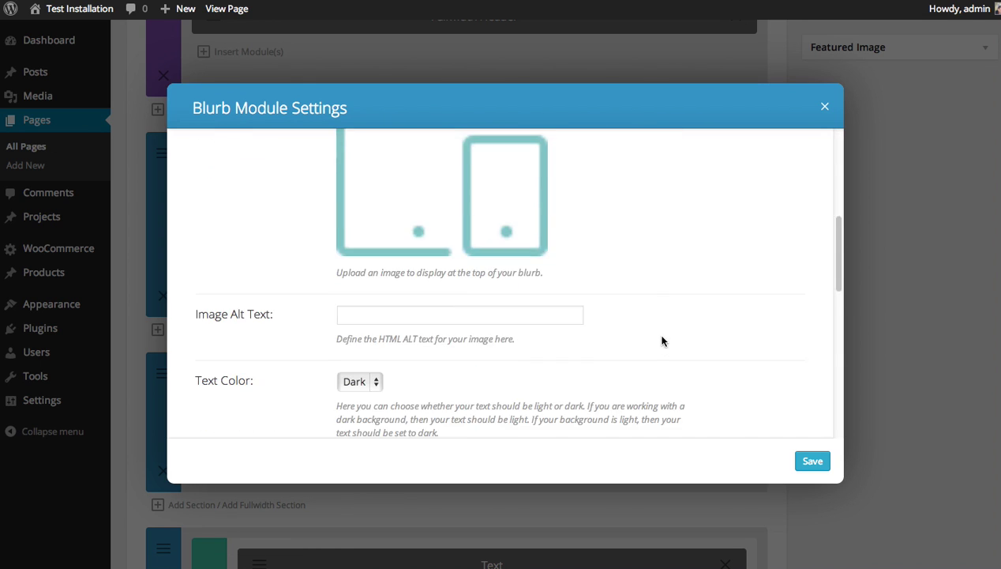
scroll(663, 342, "down", 3)
left_click(385, 322)
key("Down")
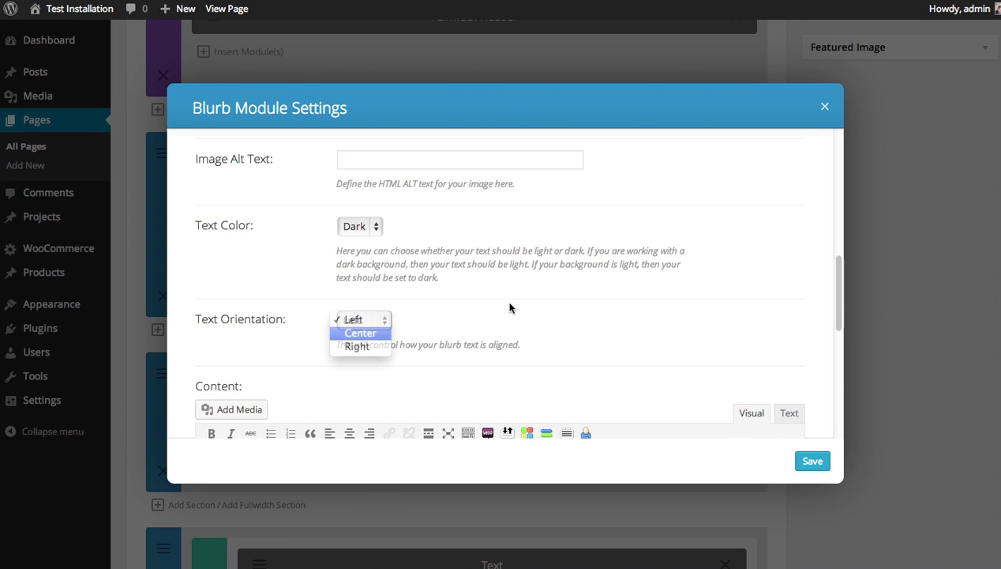
key("Return")
scroll(480, 335, "down", 4)
left_click(484, 332)
key("ctrl+v")
key("ctrl+v")
key("ctrl+v")
key("ctrl+v")
left_click(813, 461)
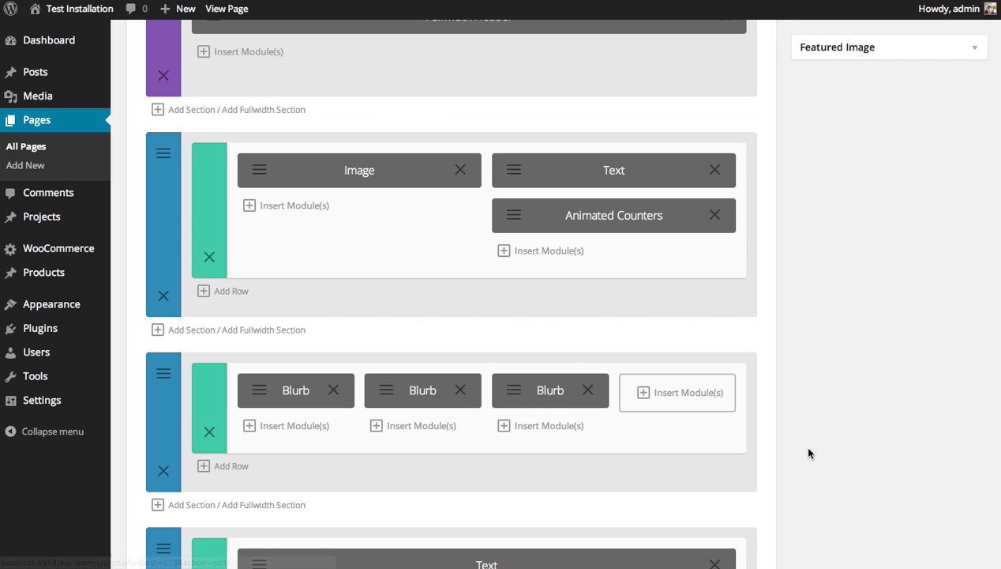
Add a fourth-column Blurb titled 'Heading Four' with the screen-with-plus icon image.
left_click(695, 401)
left_click(639, 174)
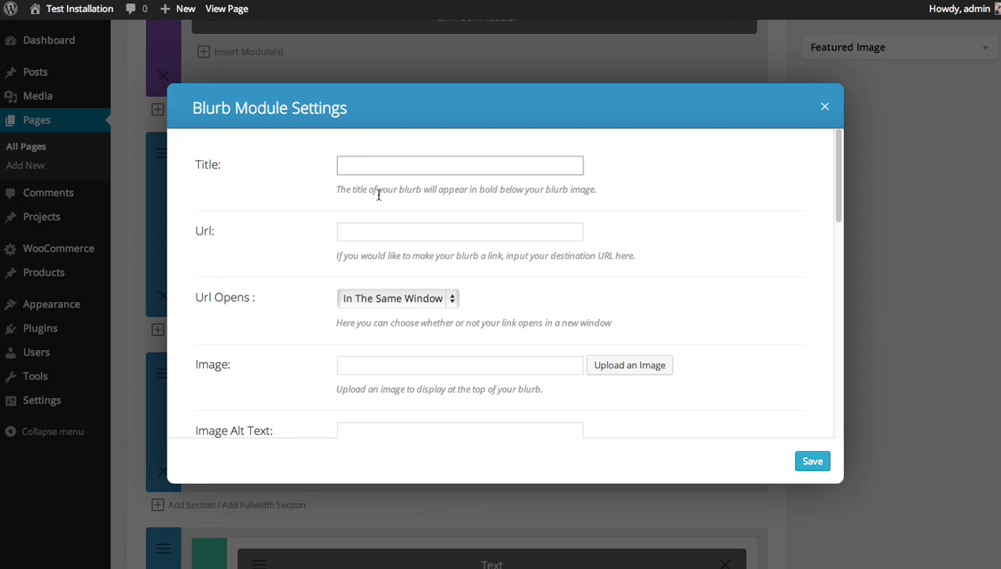
type("Heading Four")
scroll(628, 300, "down", 1)
left_click(628, 282)
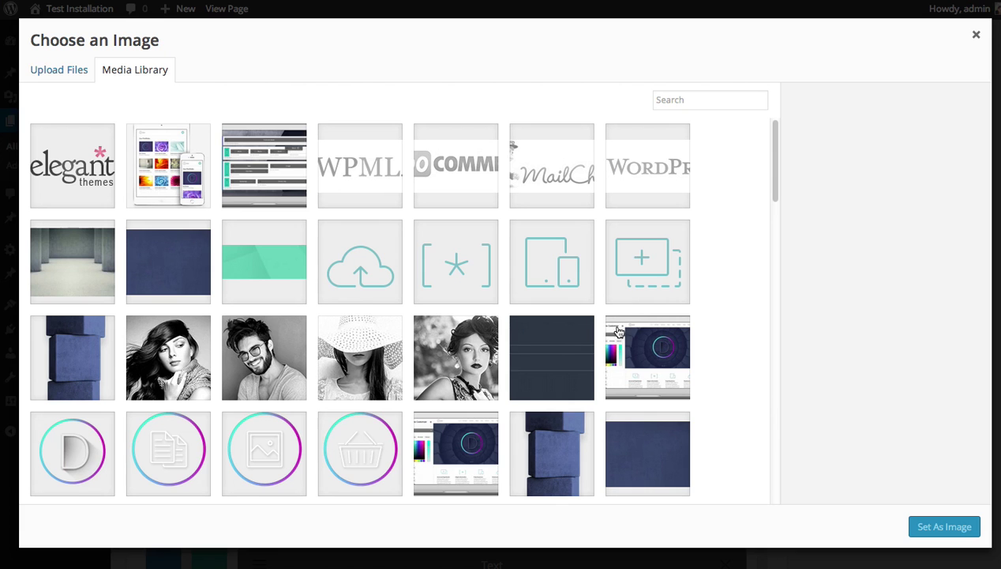
left_click(634, 263)
left_click(919, 525)
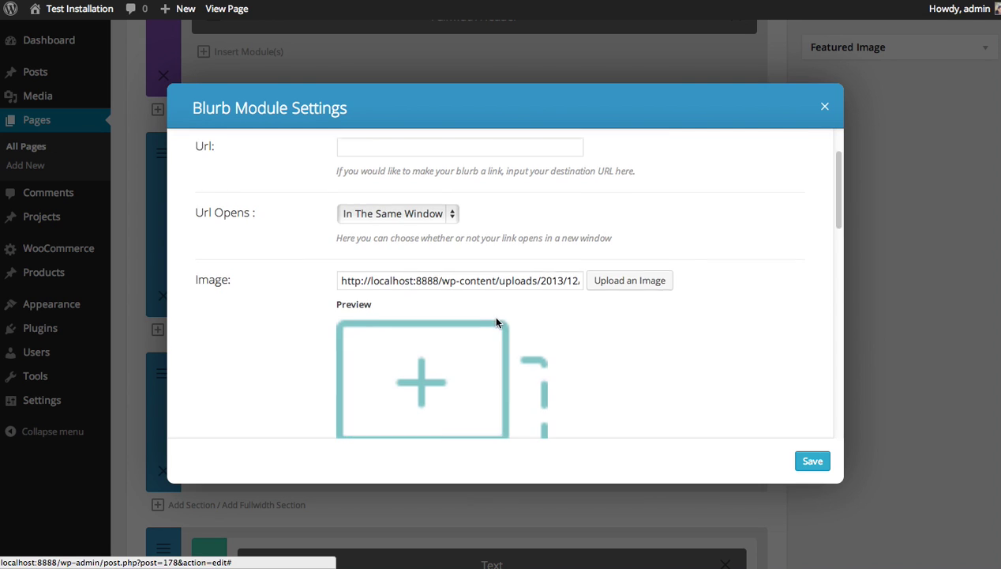
Set alt text 'Image', centre the text, enter 'This is a blurb module.' repeatedly, and save.
scroll(512, 316, "down", 3)
scroll(512, 317, "down", 1)
left_click(399, 183)
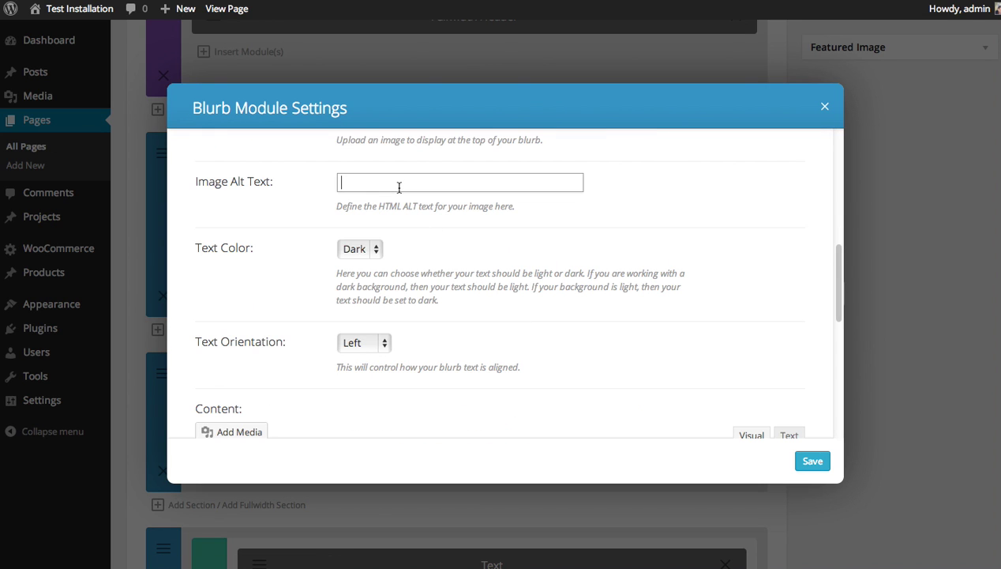
type("Image")
left_click(363, 341)
left_click(359, 352)
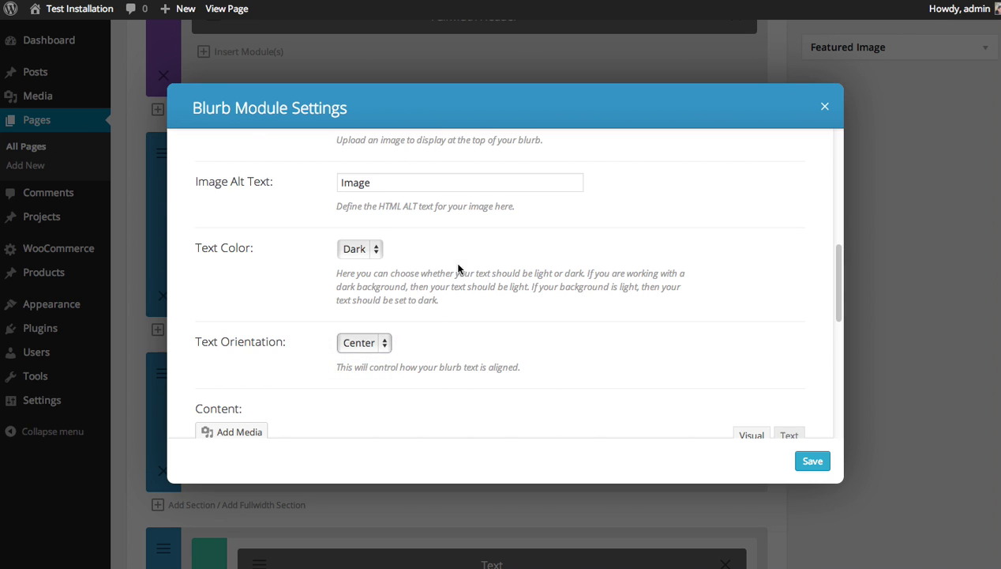
scroll(390, 259, "down", 3)
left_click(530, 344)
type("This is a blurb module. This is a blurb module. This is a blurb module. This is a blurb module. This is a blurb module.")
left_click(805, 458)
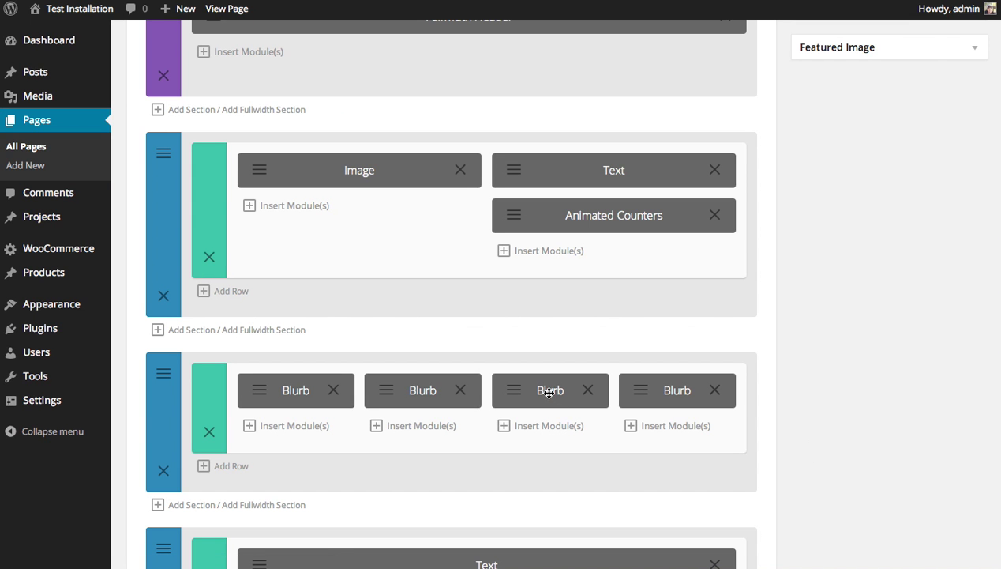
Give the blurb section a light gray #f2f2f2 background with Show Inner Shadow, and save.
scroll(799, 356, "up", 4)
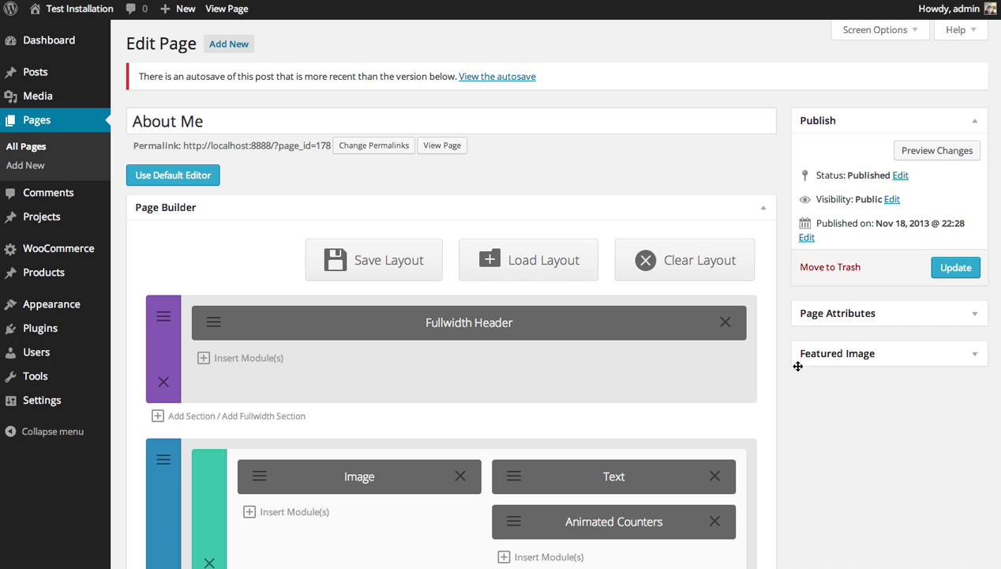
scroll(816, 350, "down", 5)
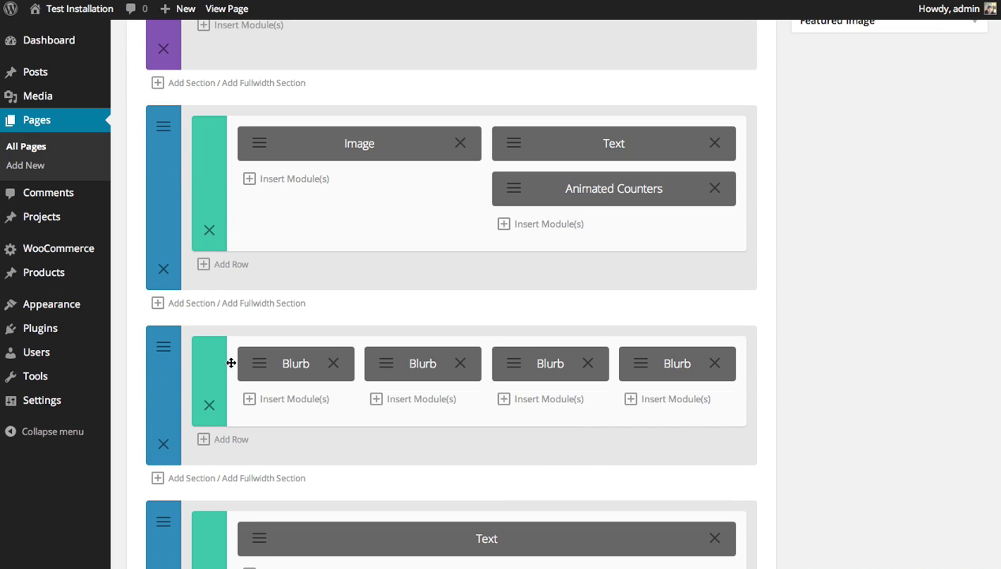
left_click(163, 348)
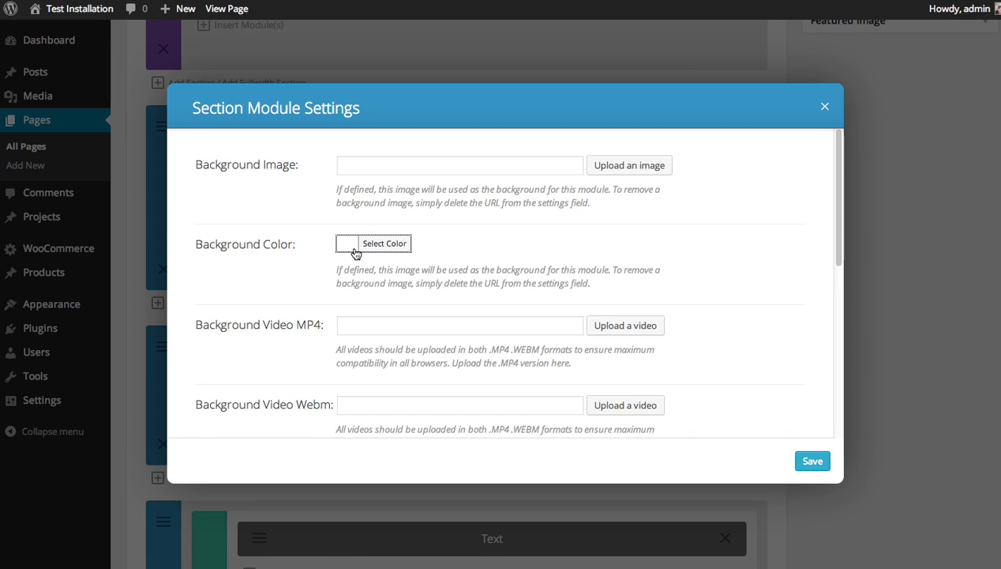
left_click(387, 244)
left_click_drag(348, 266, 359, 275)
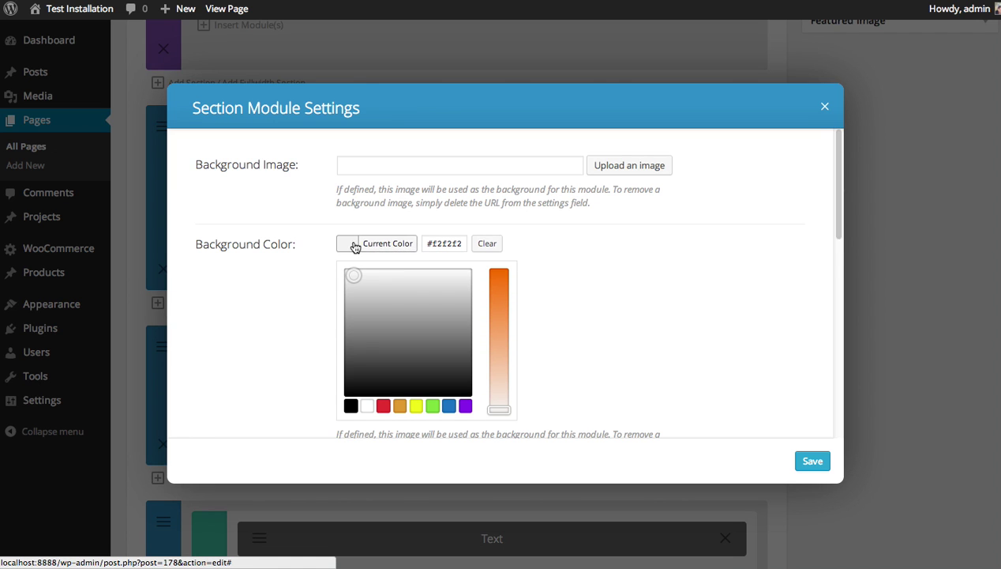
left_click(353, 245)
scroll(613, 284, "down", 3)
scroll(612, 285, "down", 4)
left_click(398, 271)
left_click(389, 280)
left_click(813, 466)
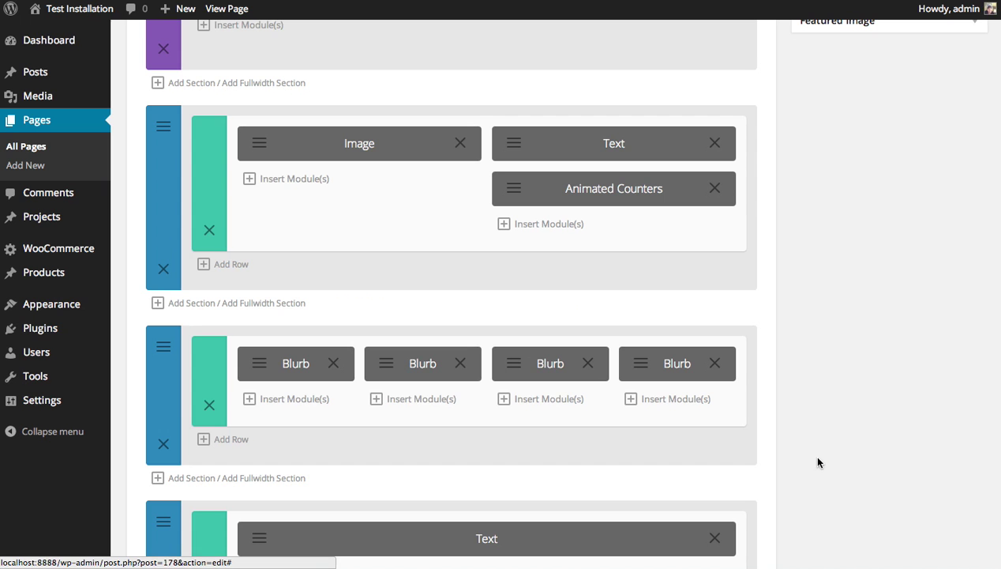
Preview the changes and scroll down to the gray band of four centred blurbs.
scroll(821, 458, "up", 5)
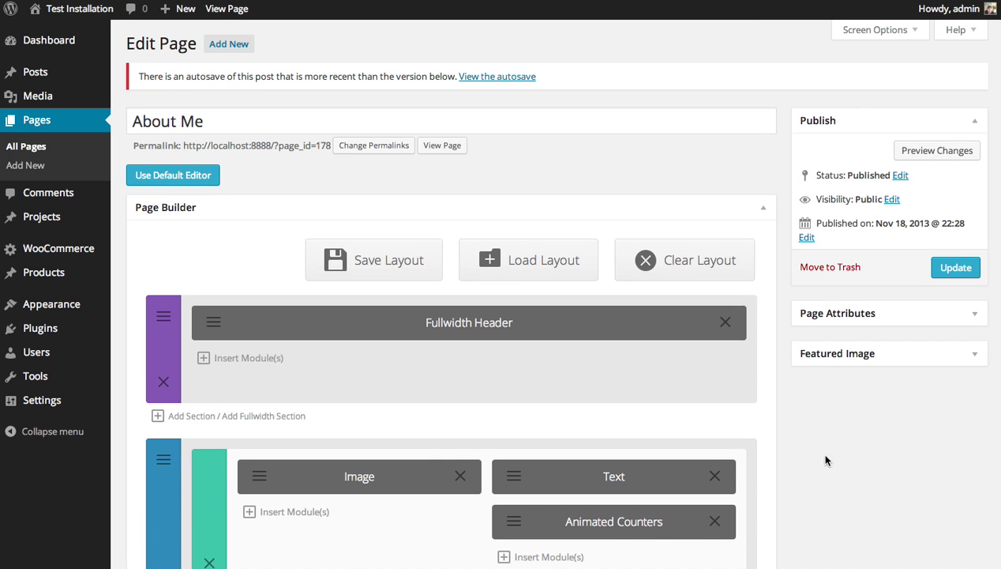
left_click(920, 151)
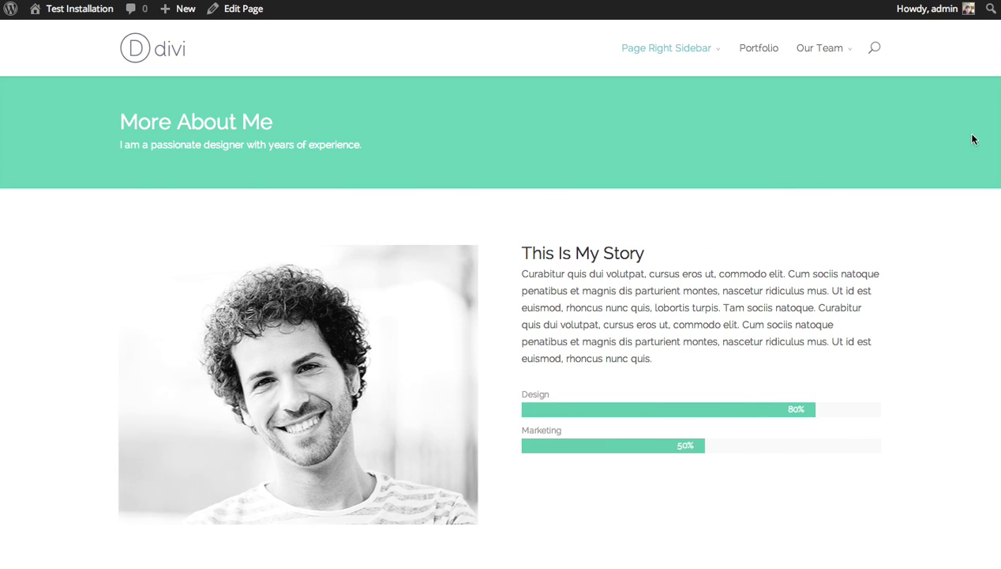
scroll(747, 129, "down", 5)
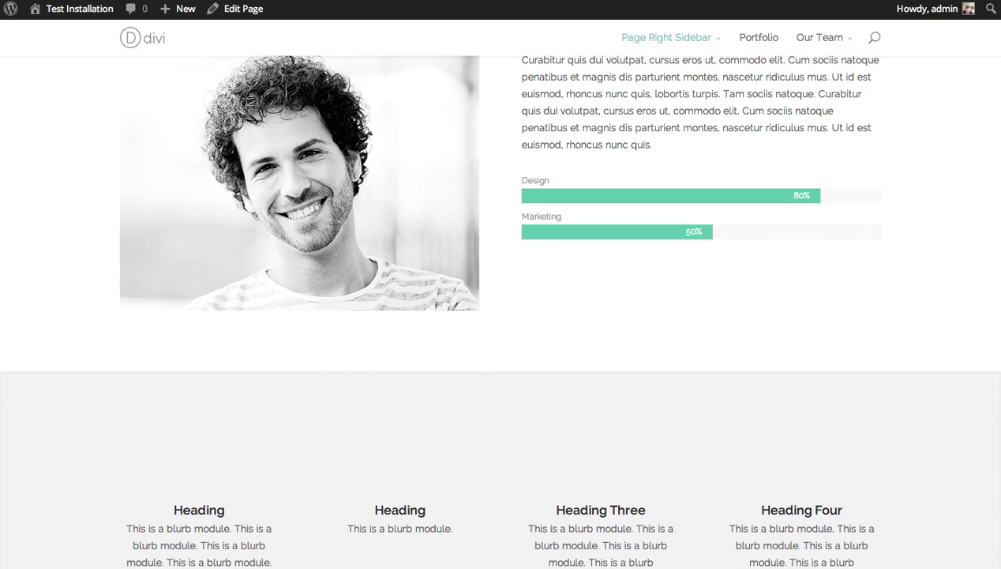
scroll(650, 217, "down", 5)
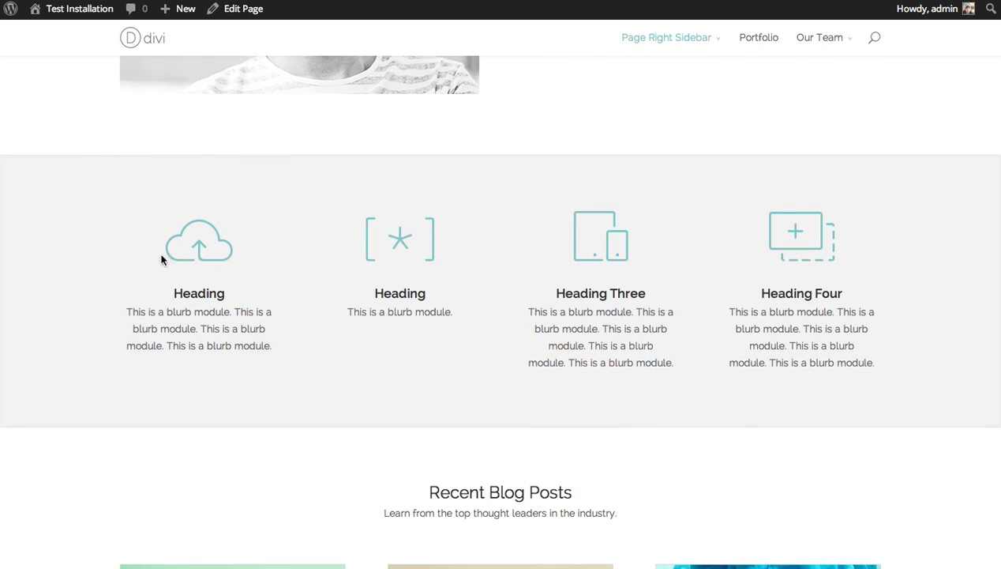
scroll(501, 308, "down", 8)
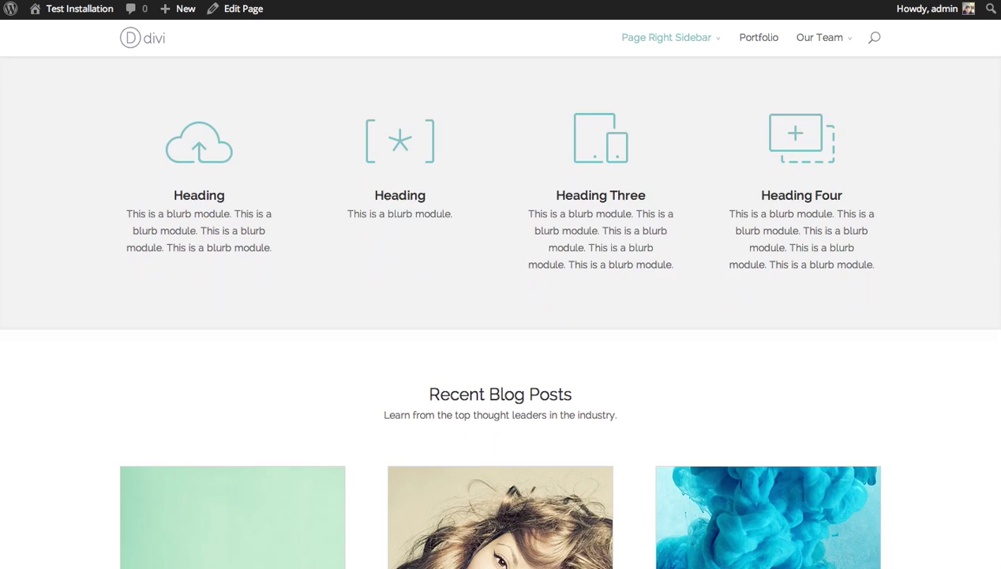
scroll(501, 308, "up", 12)
scroll(501, 308, "down", 4)
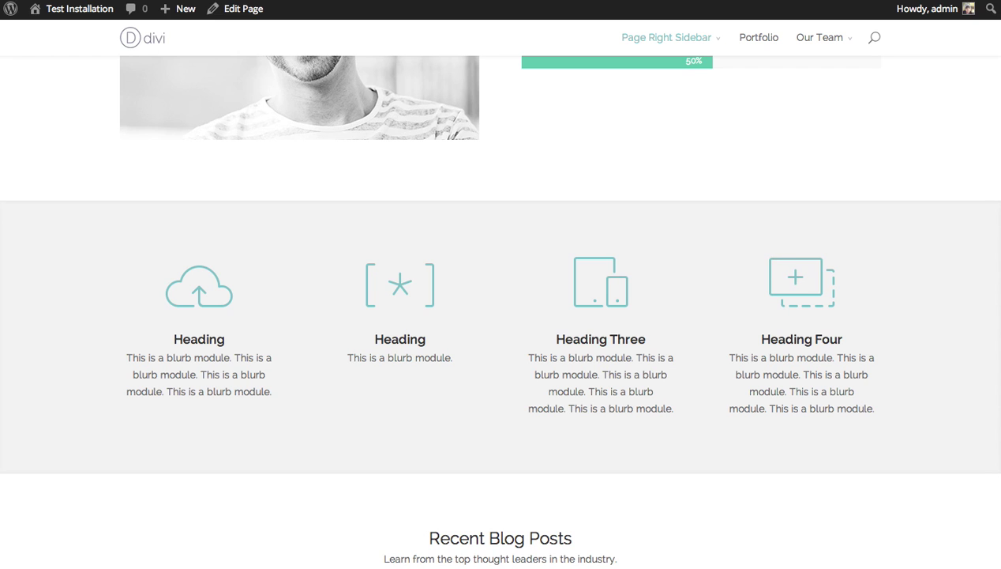
scroll(501, 308, "up", 3)
scroll(501, 308, "down", 4)
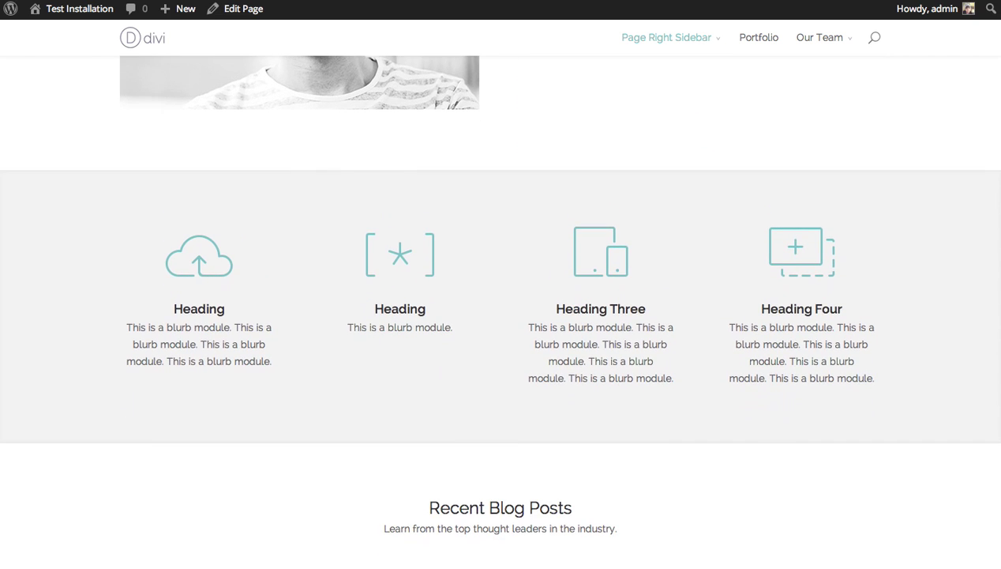